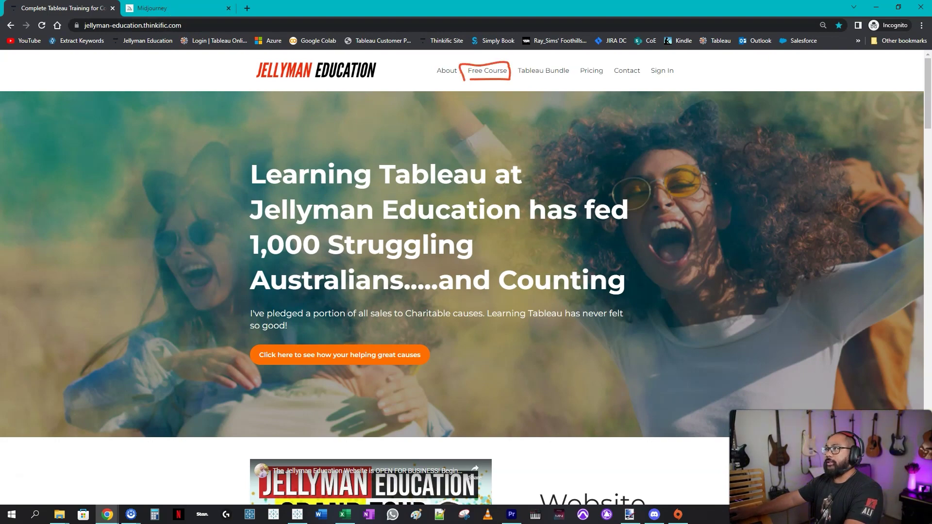
# - Review the free Getting Started with Tableau course outline, then go to the Midjourney site
pyautogui.click(492, 72)
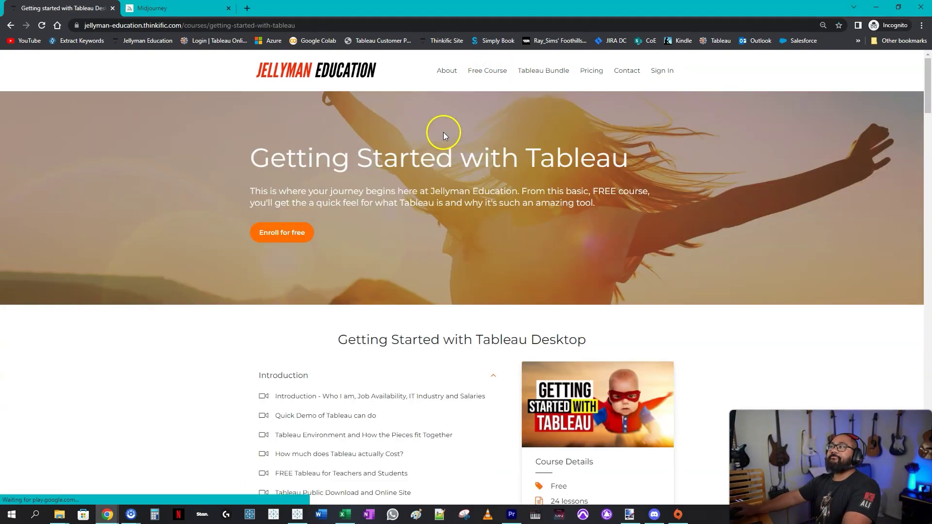
pyautogui.scroll(-1, 611, 267)
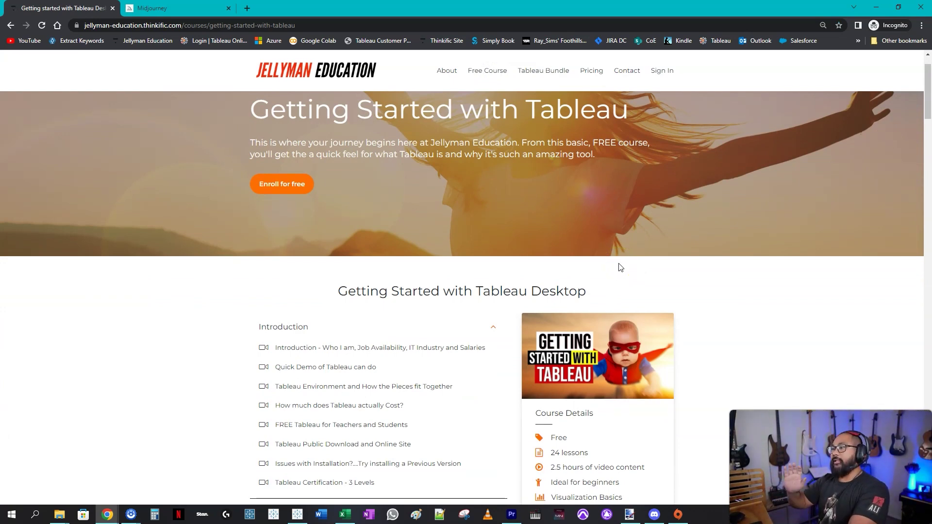
pyautogui.scroll(-2, 510, 342)
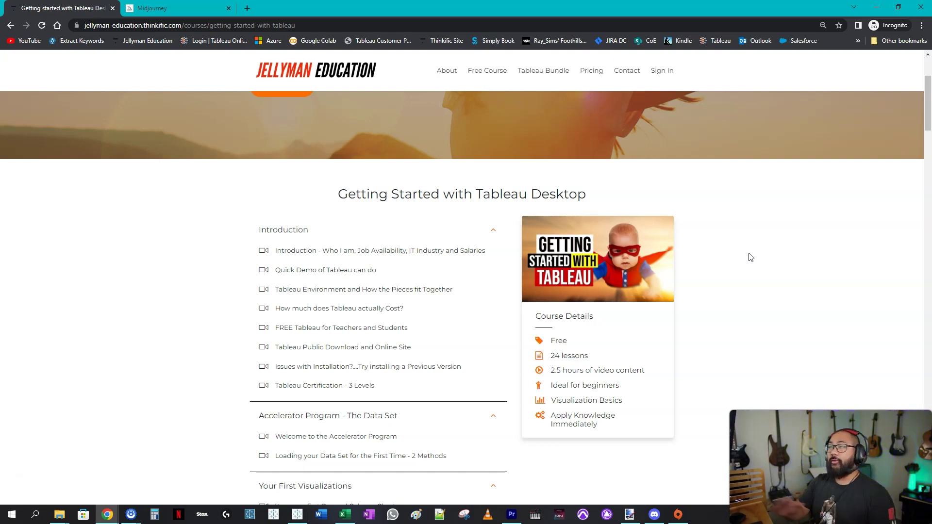
pyautogui.click(196, 8)
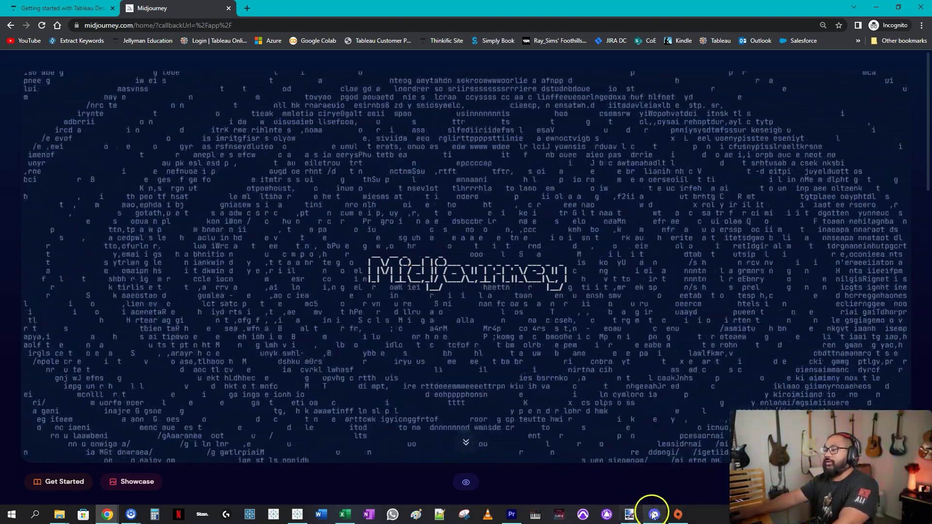
# - Enlarge the 'tableau dashboards, data visualization, maps' grid in the Midjourney Bot chat
pyautogui.click(653, 515)
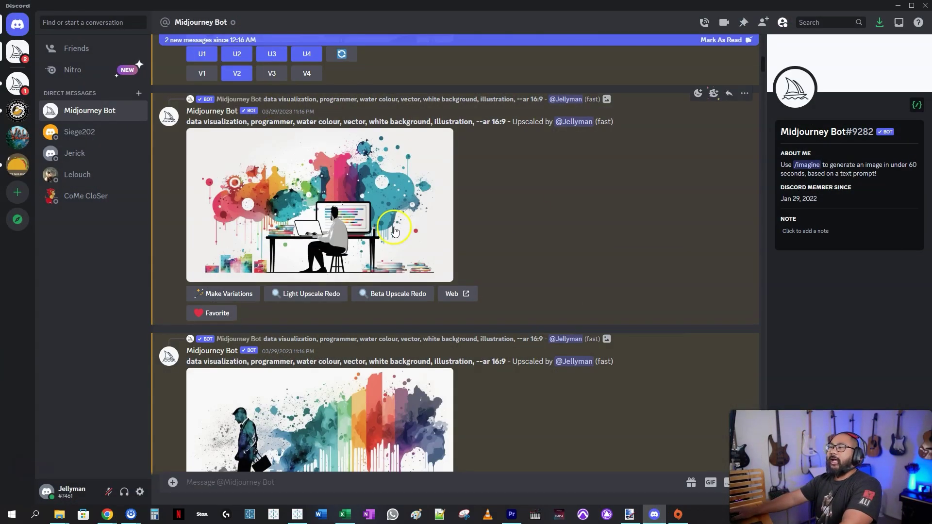
pyautogui.scroll(3, 394, 231)
pyautogui.moveTo(760, 64)
pyautogui.mouseDown()
pyautogui.moveTo(759, 52)
pyautogui.moveTo(771, 105)
pyautogui.mouseUp()
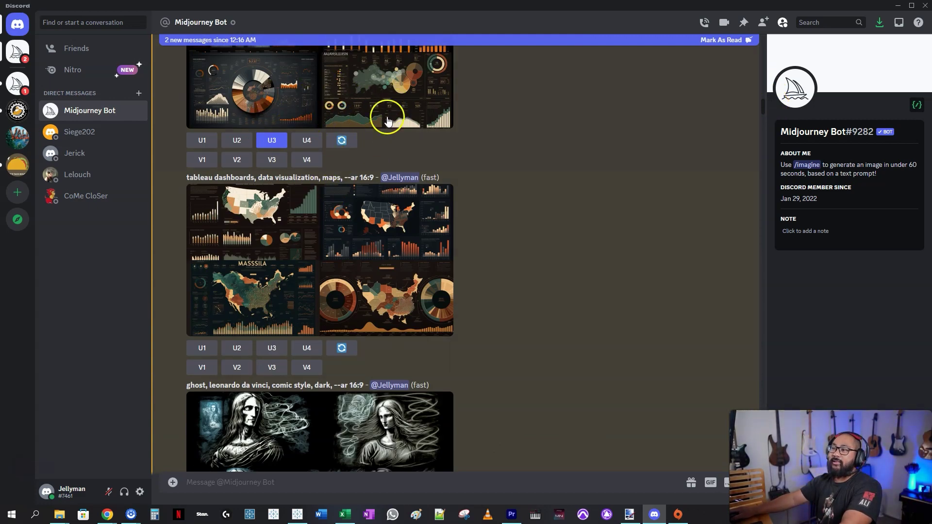
pyautogui.moveTo(503, 268)
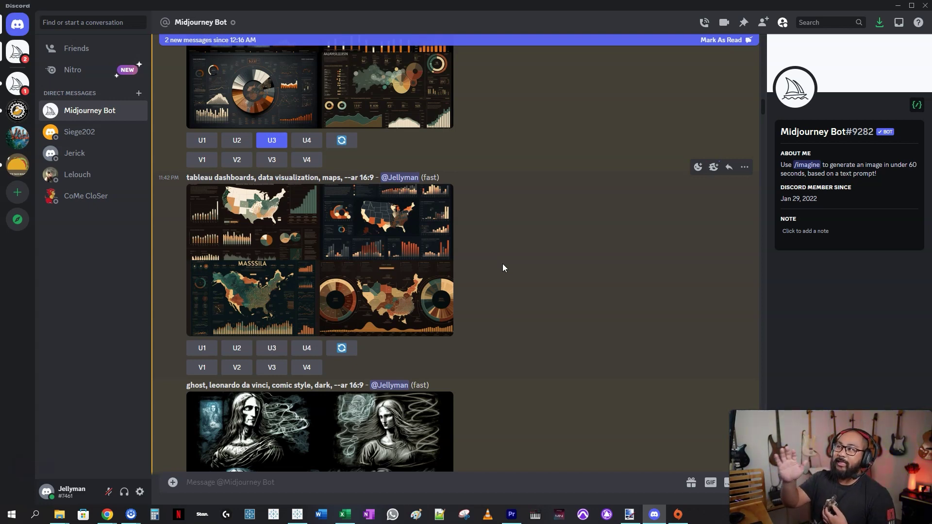
pyautogui.click(295, 263)
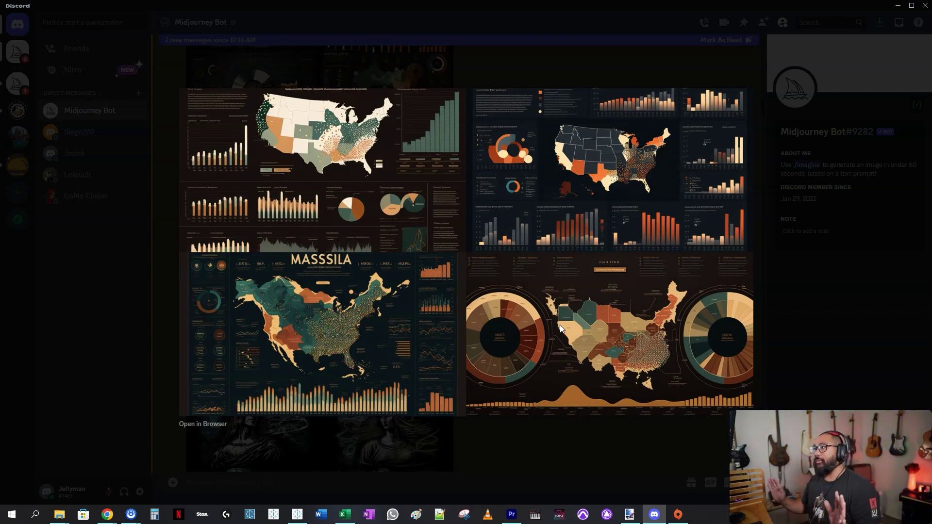
# - Dismiss the enlarged map-dashboard image preview
pyautogui.press('Escape')
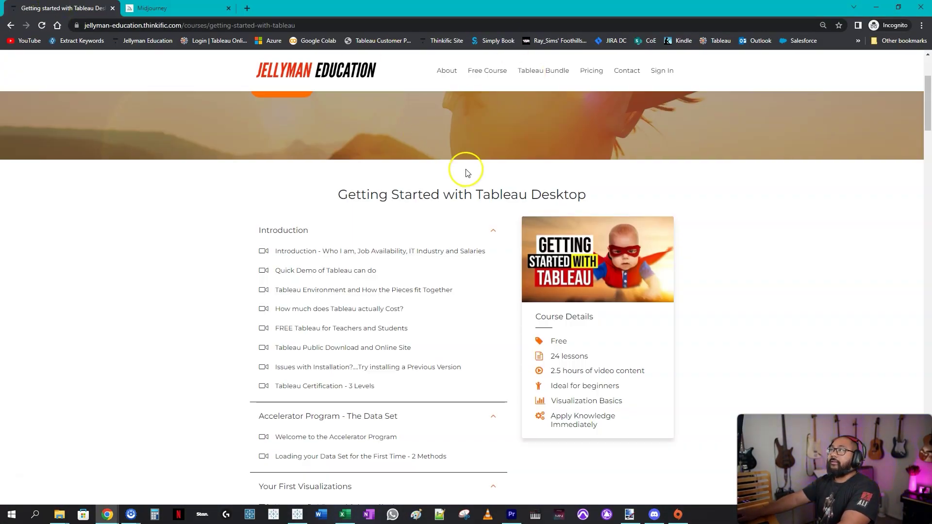
pyautogui.scroll(2, 467, 171)
# - Show the six included course cards on the Complete Tableau Mastery Bundle page
pyautogui.click(541, 75)
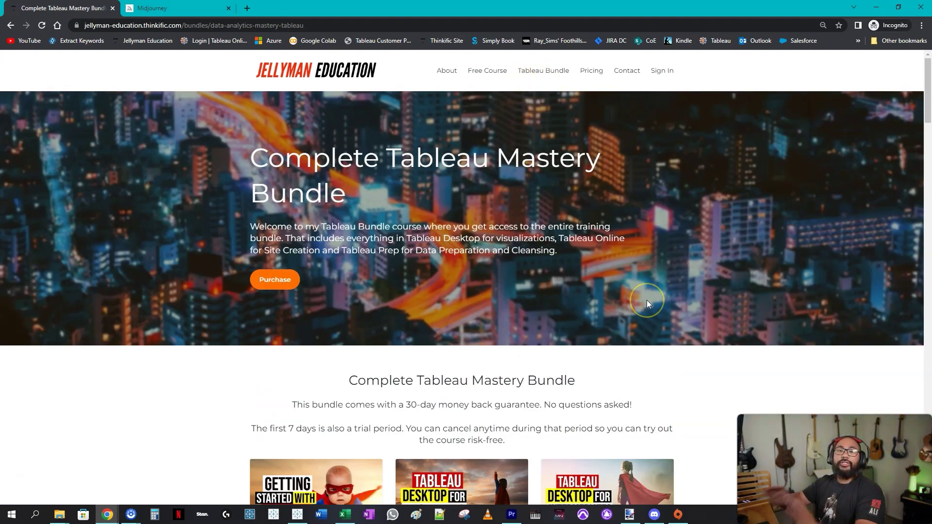
pyautogui.scroll(-3, 648, 430)
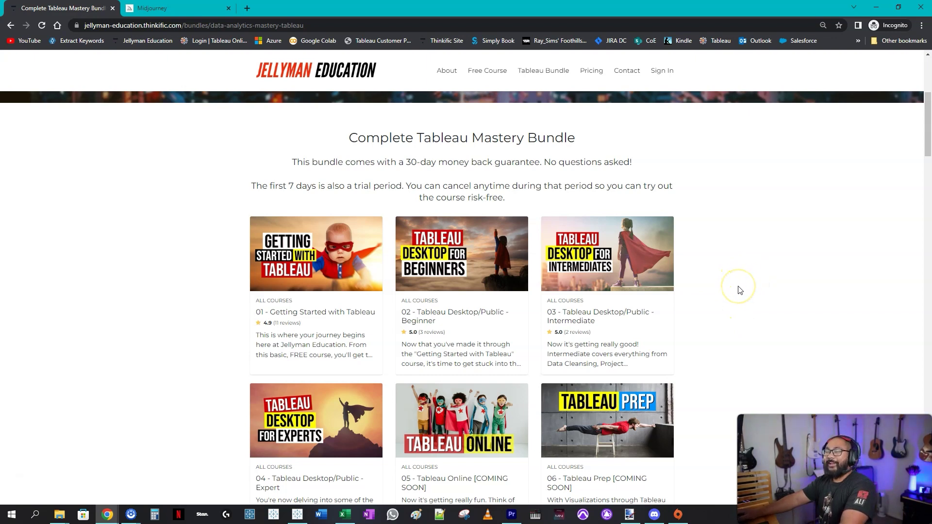
pyautogui.scroll(-1, 738, 292)
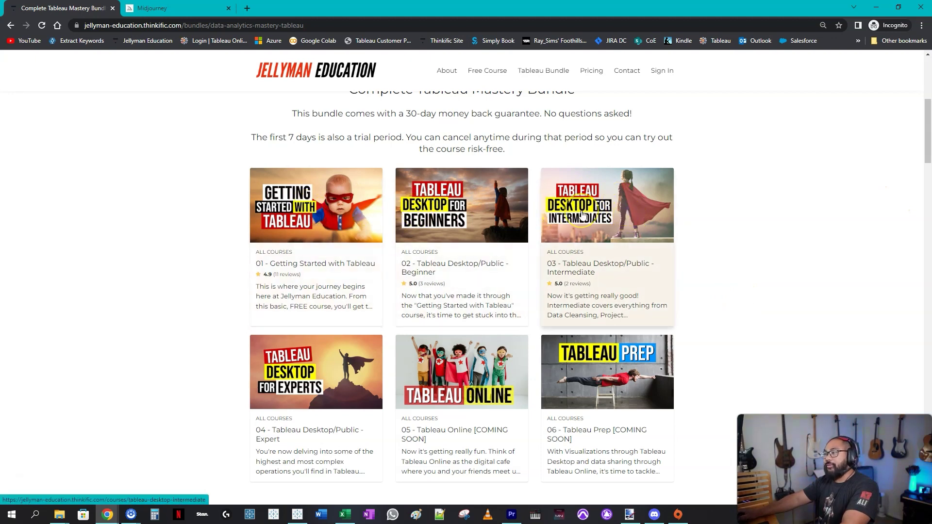
pyautogui.click(361, 278)
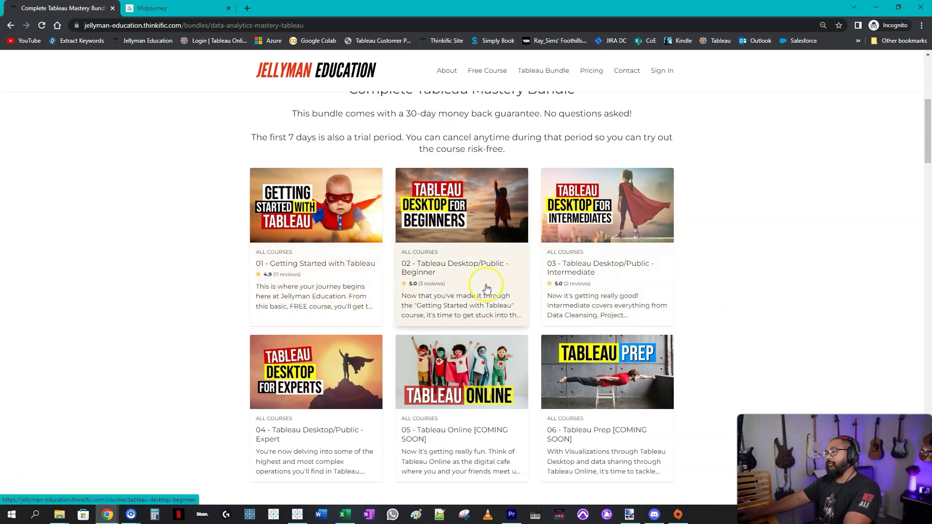